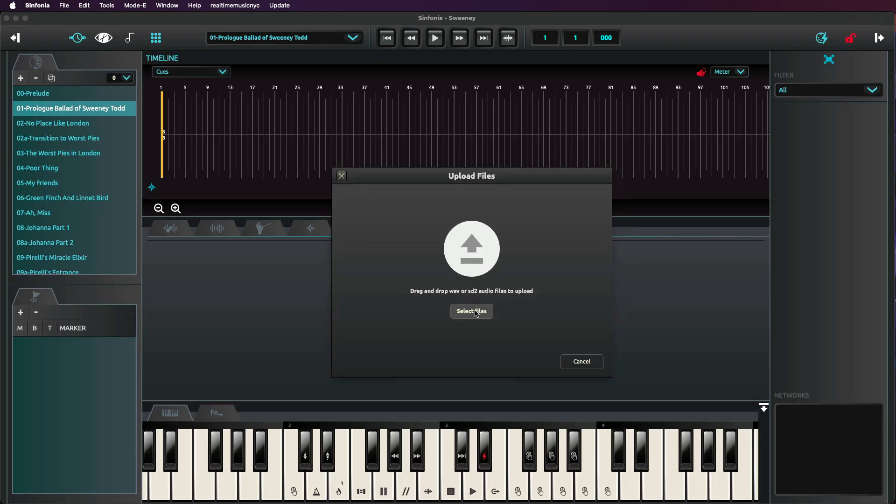
- Upload duckquack_bip.wav as an audio cue and label it Duck Quack
{"action": "left_click", "coordinate": [665, 453]}
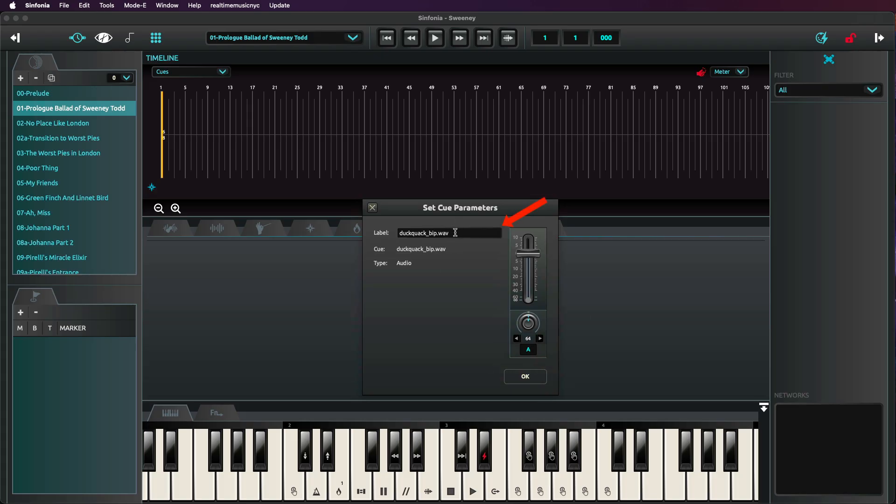
{"action": "double_click", "coordinate": [451, 232]}
{"action": "type", "text": "Duck Quac"}
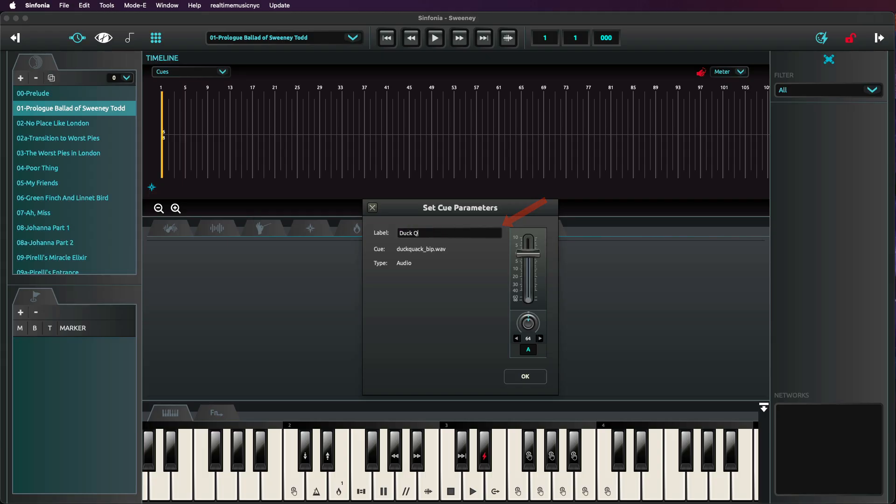
{"action": "type", "text": "k"}
{"action": "left_click", "coordinate": [535, 378]}
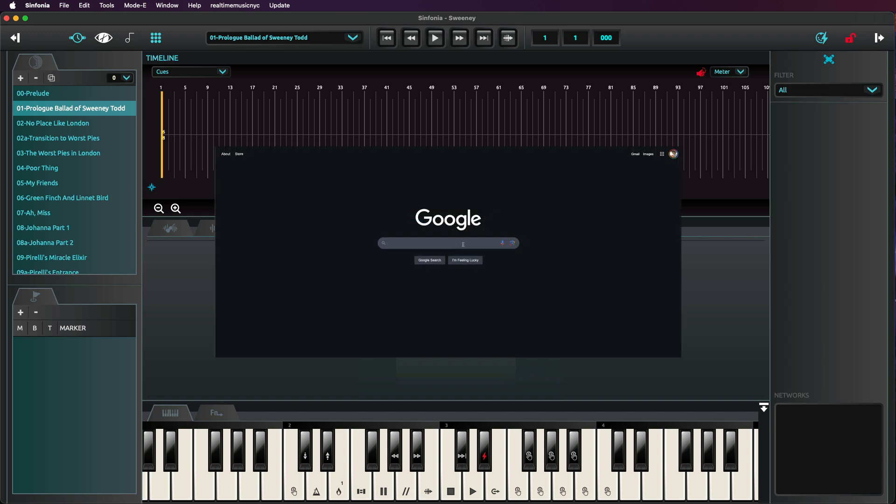
- Search Google for "convert audio file to wav"
{"action": "left_click", "coordinate": [463, 245]}
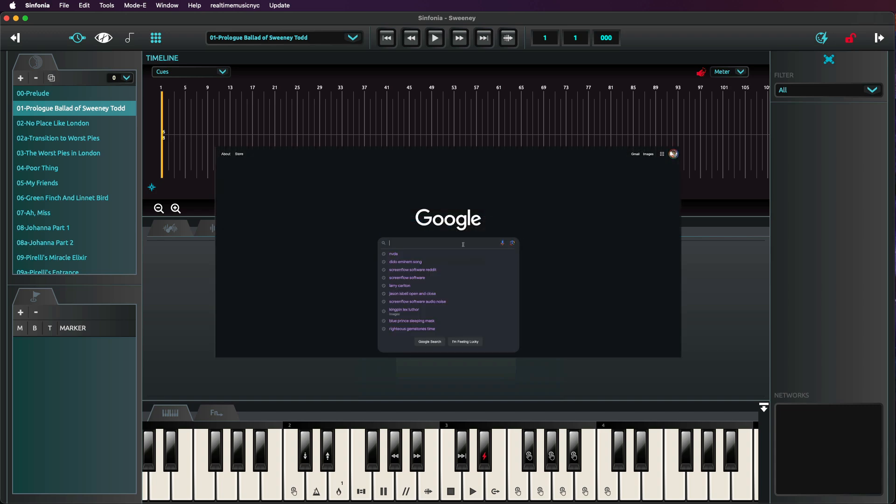
{"action": "type", "text": "convert audi"}
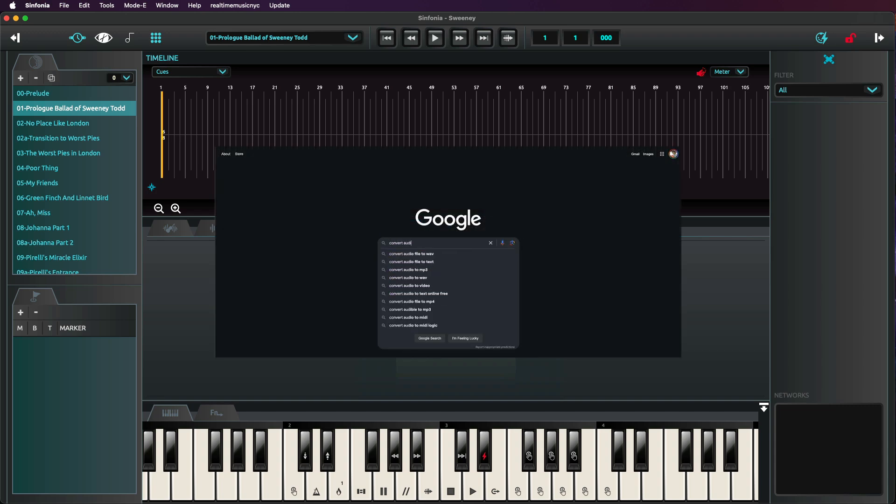
{"action": "type", "text": "o file to wav"}
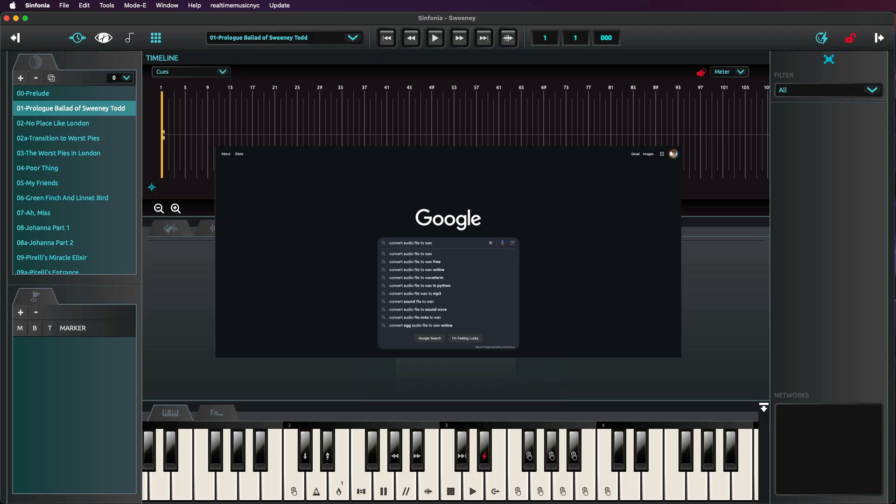
{"action": "key", "text": "Return"}
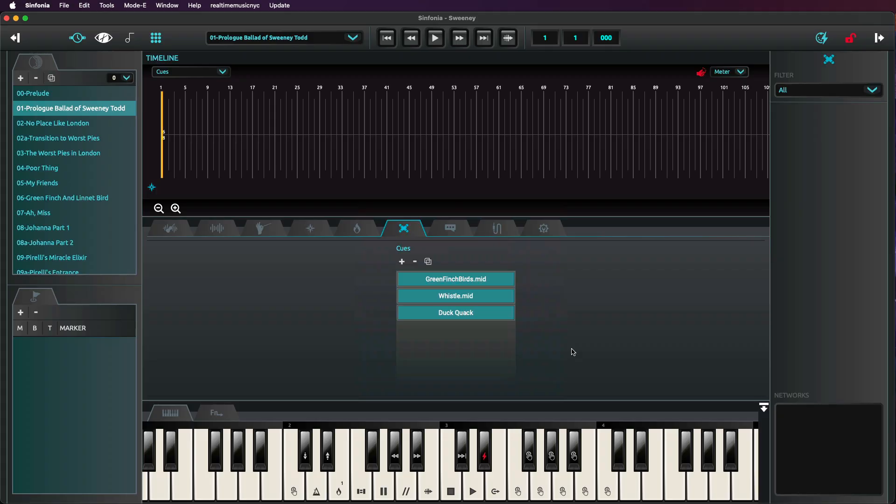
- Place the Duck Quack cue on the timeline and set its position to measure 35
{"action": "left_click", "coordinate": [480, 314]}
{"action": "left_click_drag", "start_coordinate": [481, 314], "coordinate": [388, 112]}
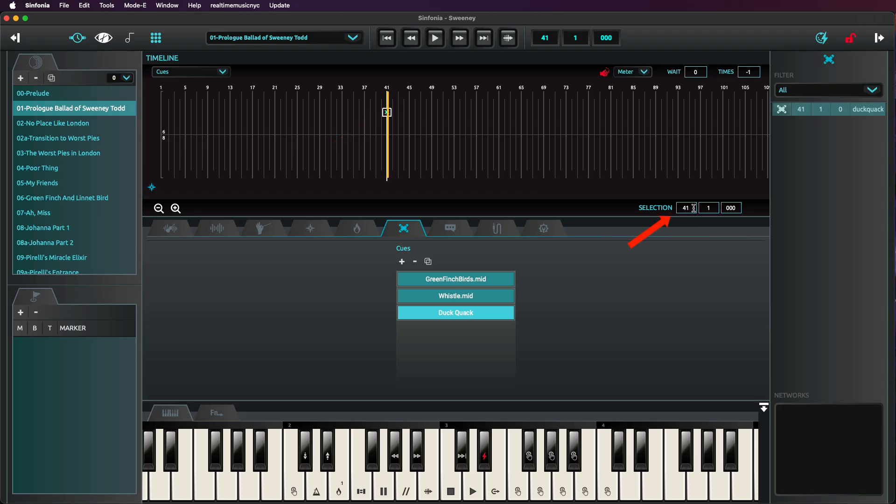
{"action": "double_click", "coordinate": [686, 208]}
{"action": "type", "text": "35"}
{"action": "key", "text": "Return"}
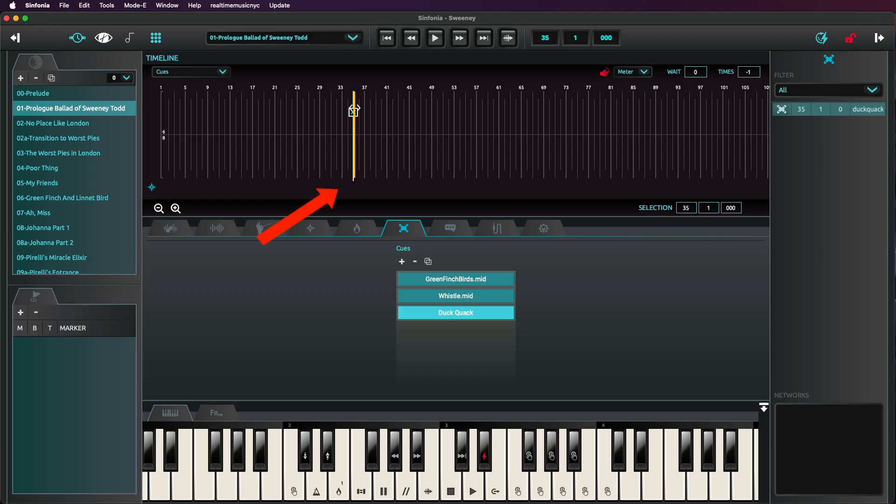
- Move the Duck Quack cue marker to measure 41, beat 6, and play the song through it
{"action": "mouse_move", "coordinate": [354, 110]}
{"action": "left_mouse_down"}
{"action": "mouse_move", "coordinate": [334, 110]}
{"action": "mouse_move", "coordinate": [391, 112]}
{"action": "left_mouse_up"}
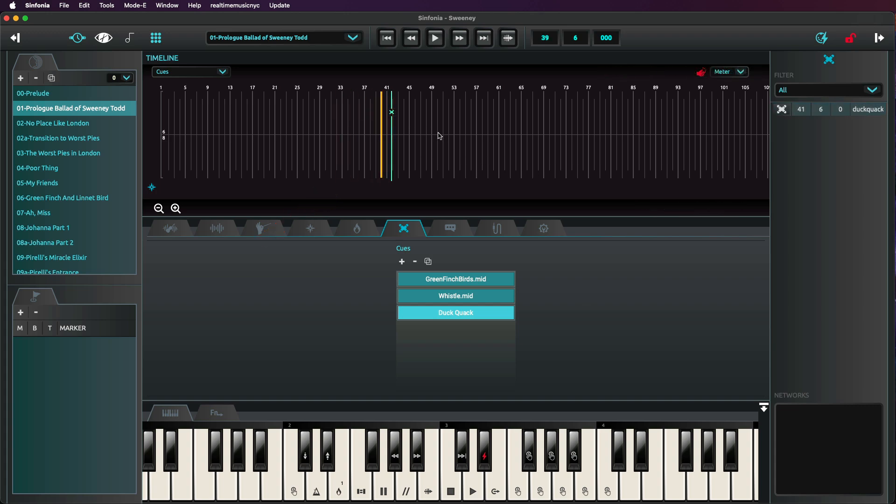
{"action": "left_click", "coordinate": [442, 44]}
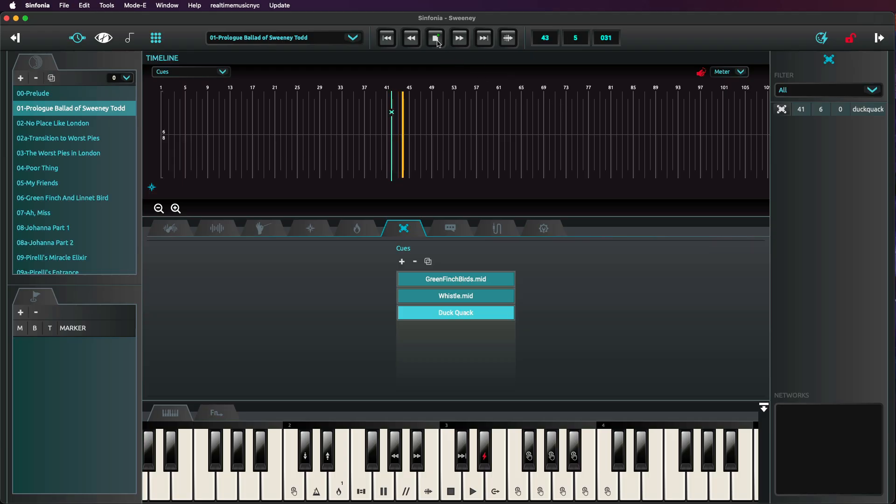
{"action": "key", "text": "space"}
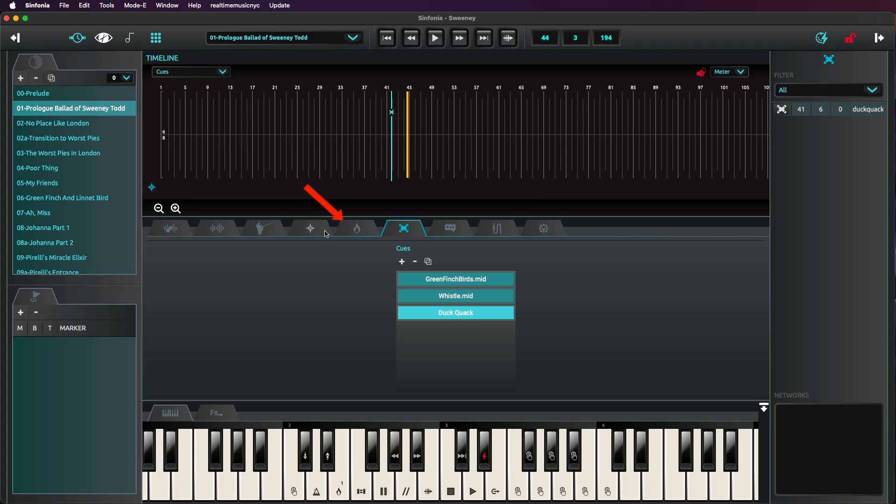
- Start a hotkey of type Cue with Define Cue as its target and look at the available cue types
{"action": "left_click", "coordinate": [367, 235]}
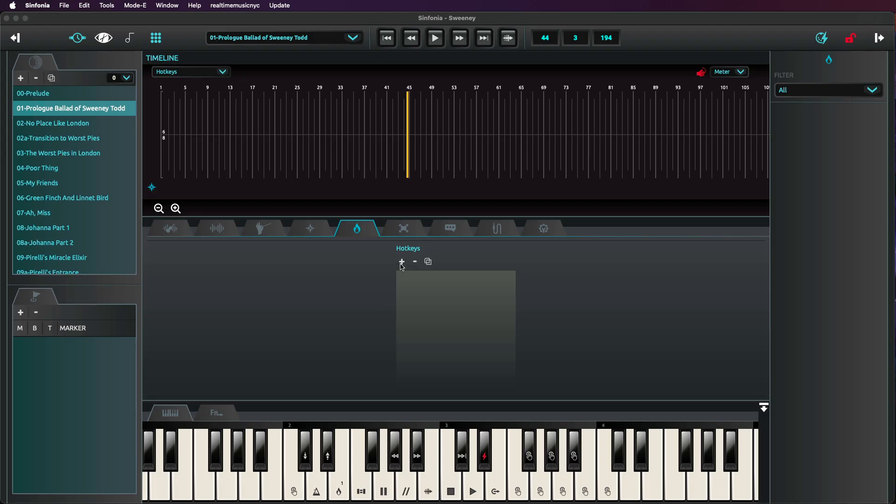
{"action": "left_click", "coordinate": [402, 261]}
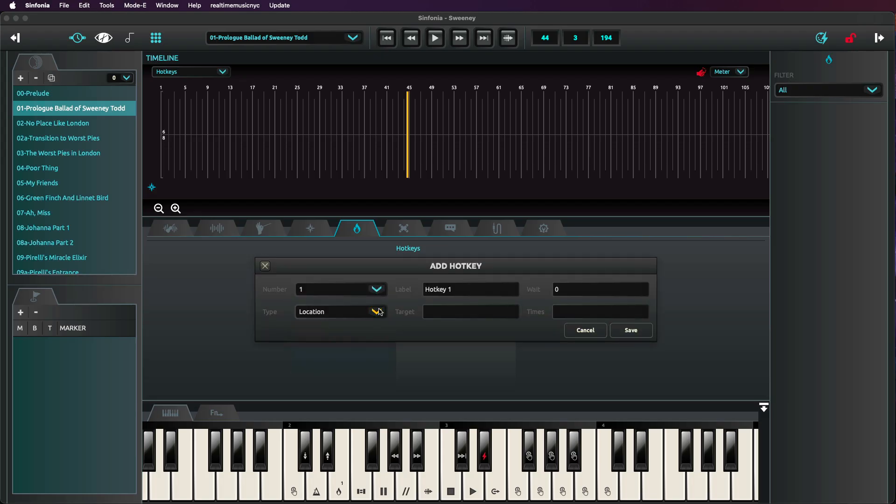
{"action": "left_click", "coordinate": [380, 312]}
{"action": "left_click", "coordinate": [367, 342]}
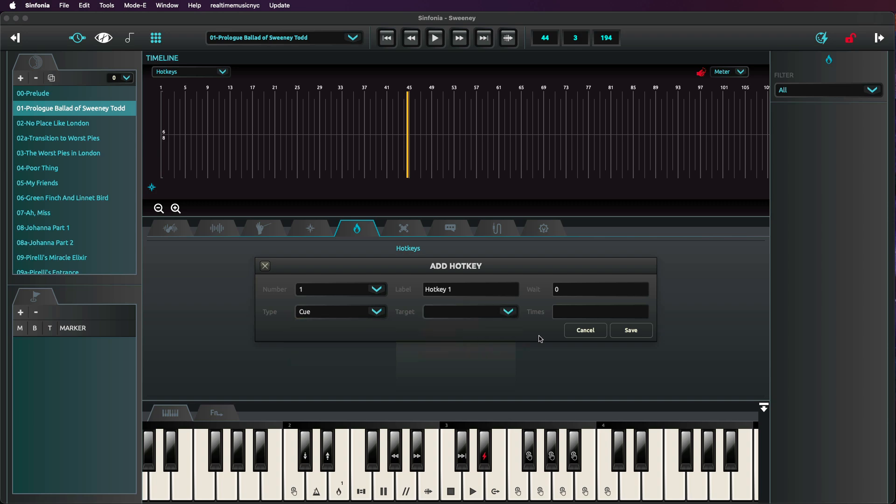
{"action": "left_click", "coordinate": [508, 312]}
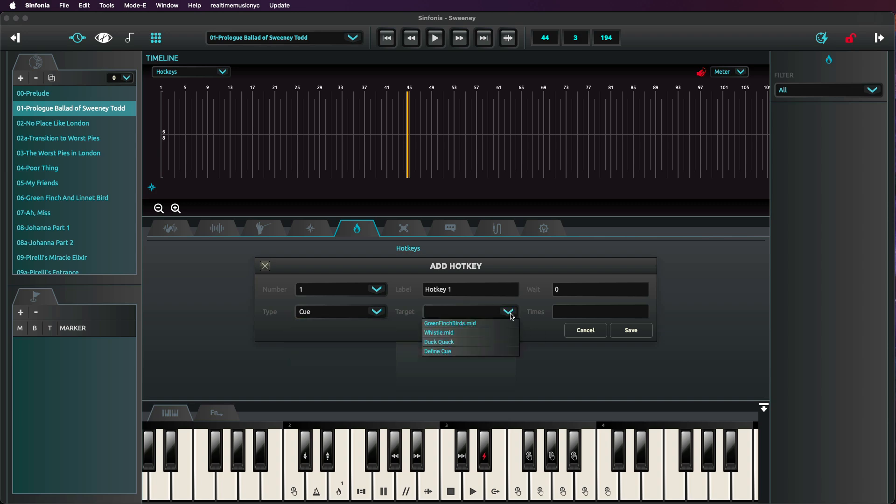
{"action": "left_click", "coordinate": [497, 354]}
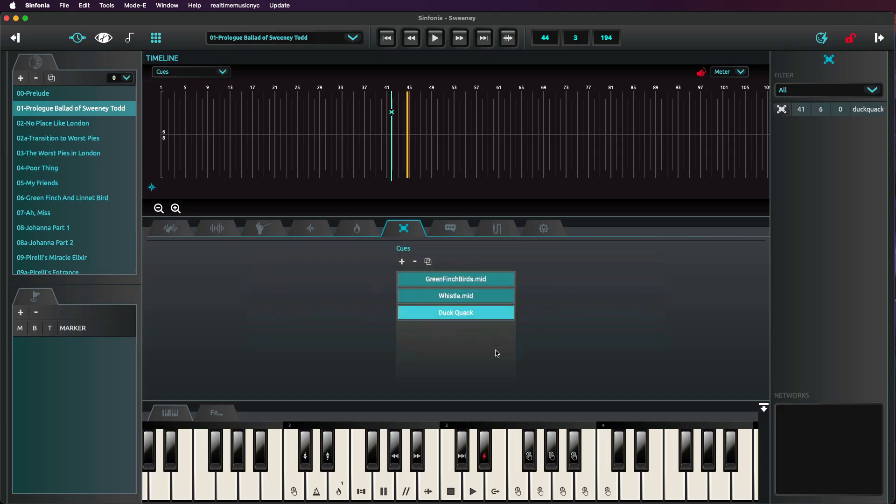
{"action": "left_click", "coordinate": [402, 262]}
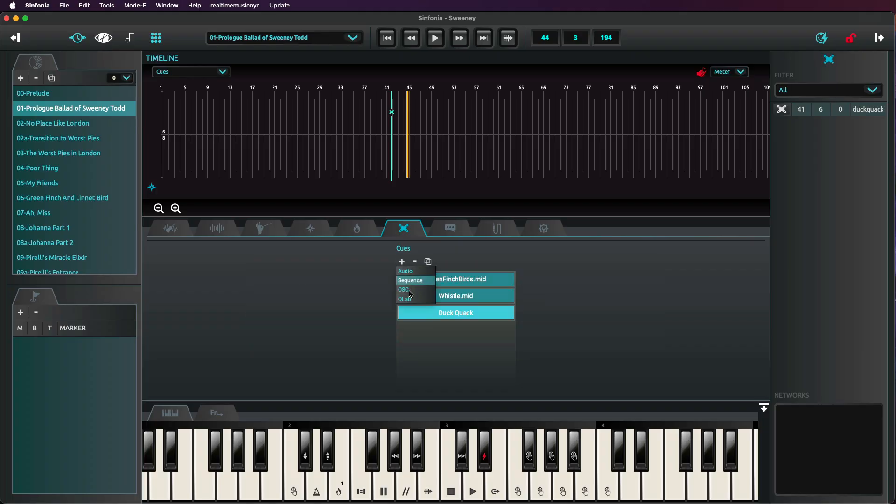
{"action": "left_click", "coordinate": [380, 251]}
- Start hotkey 1 with the type Cue and the Duck Quack cue as its target
{"action": "left_click", "coordinate": [407, 264]}
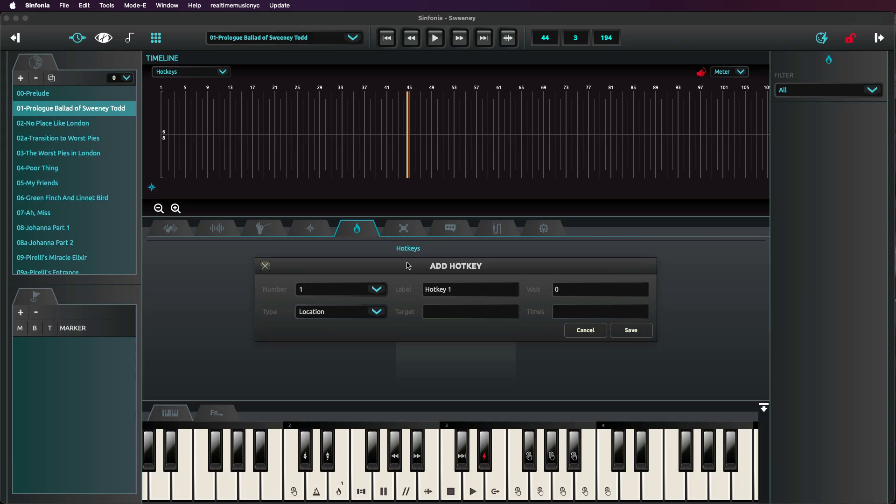
{"action": "left_click", "coordinate": [377, 313]}
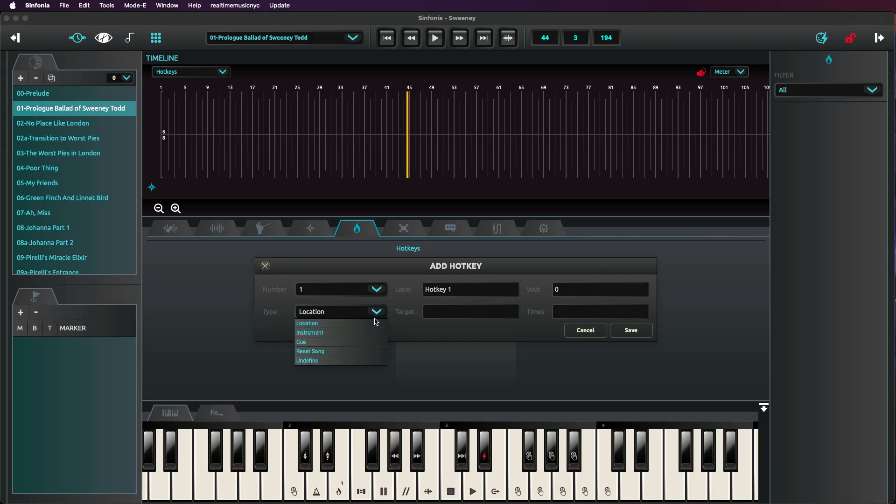
{"action": "left_click", "coordinate": [366, 343]}
{"action": "left_click", "coordinate": [510, 313]}
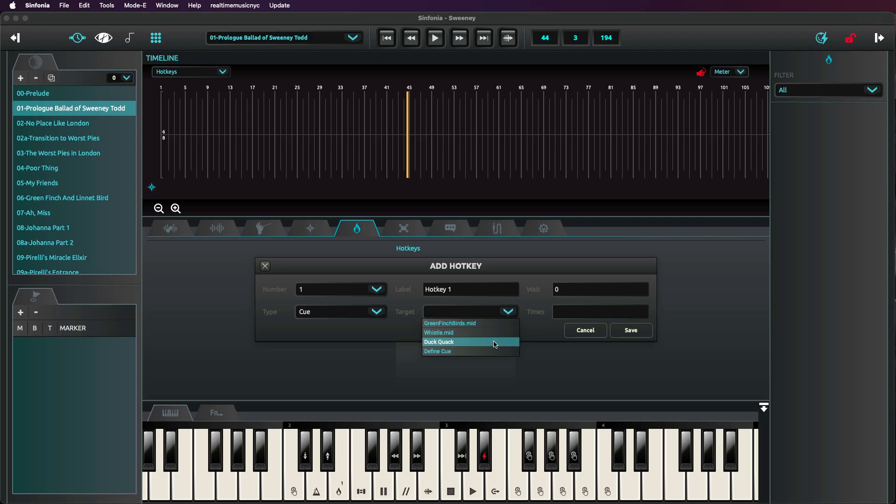
{"action": "left_click", "coordinate": [495, 344]}
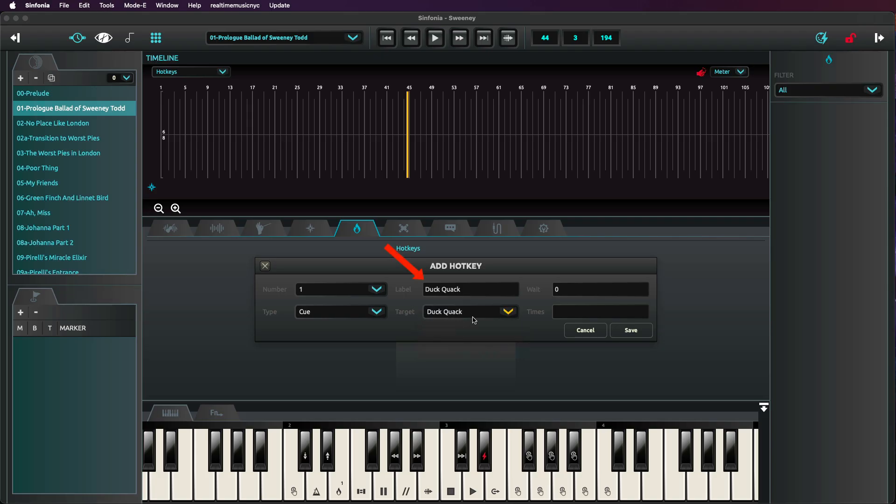
- Try adding EDIT to the hotkey's label, remove it again, and save the hotkey as Duck Quack
{"action": "left_click", "coordinate": [503, 294]}
{"action": "type", "text": "EDIT"}
{"action": "key", "text": "BackSpace"}
{"action": "key", "text": "BackSpace"}
{"action": "key", "text": "BackSpace"}
{"action": "key", "text": "BackSpace"}
{"action": "key", "text": "BackSpace"}
{"action": "left_click", "coordinate": [635, 330]}
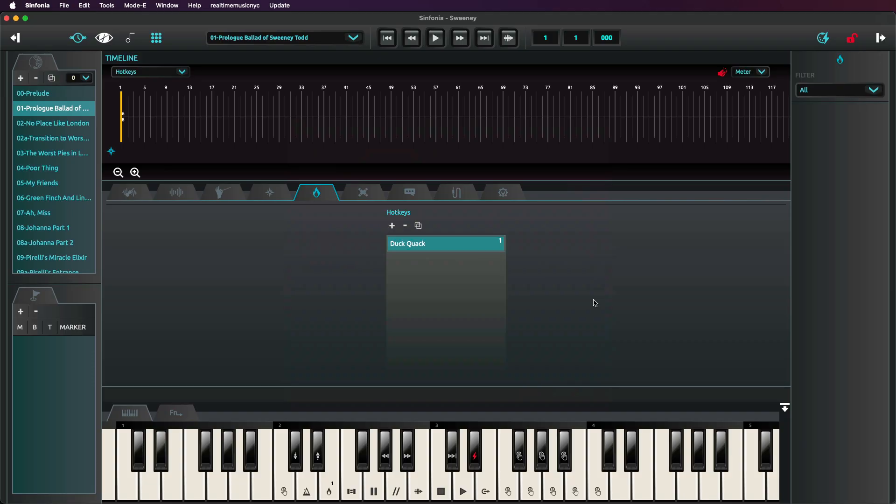
- Place the Duck Quack hotkey on the timeline at measure 20, beat 2, and switch to Performance mode
{"action": "mouse_move", "coordinate": [455, 243]}
{"action": "left_mouse_down"}
{"action": "mouse_move", "coordinate": [274, 162]}
{"action": "mouse_move", "coordinate": [231, 118]}
{"action": "left_mouse_up"}
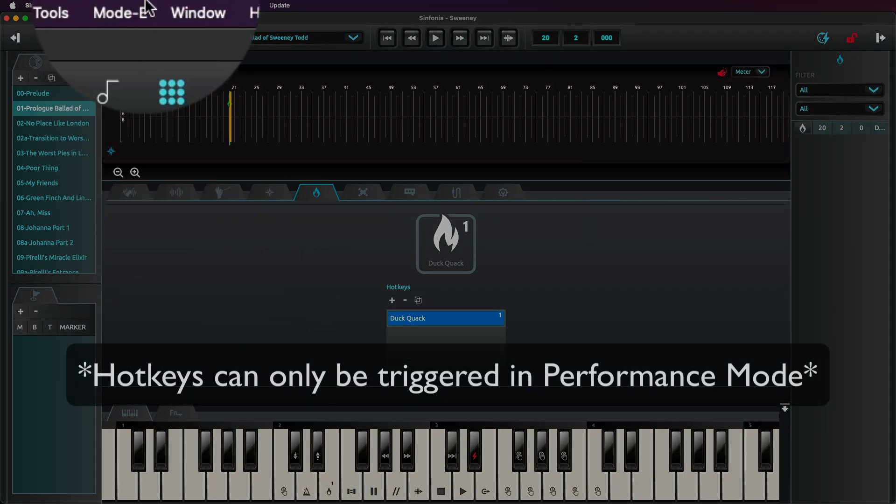
{"action": "left_click", "coordinate": [136, 5]}
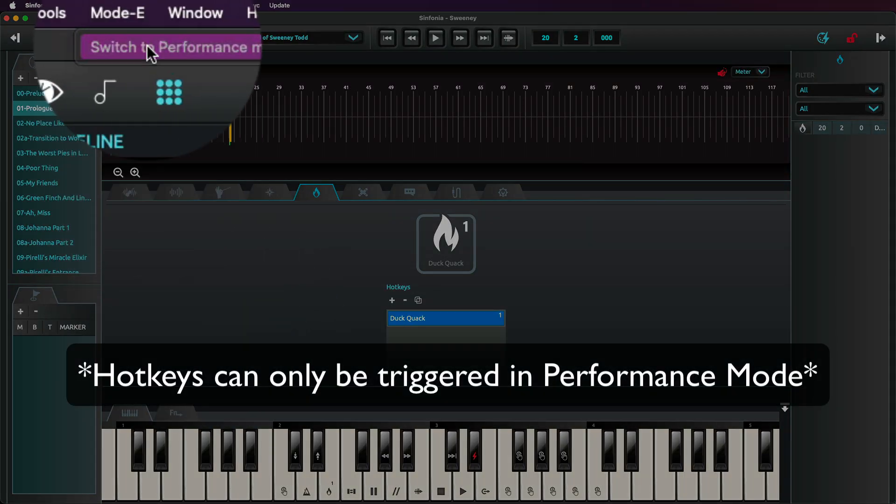
{"action": "left_click", "coordinate": [148, 19]}
- Play the song and trigger the Duck Quack hotkey from its pad and its assigned keyboard note
{"action": "left_click", "coordinate": [434, 38]}
{"action": "left_click", "coordinate": [448, 243]}
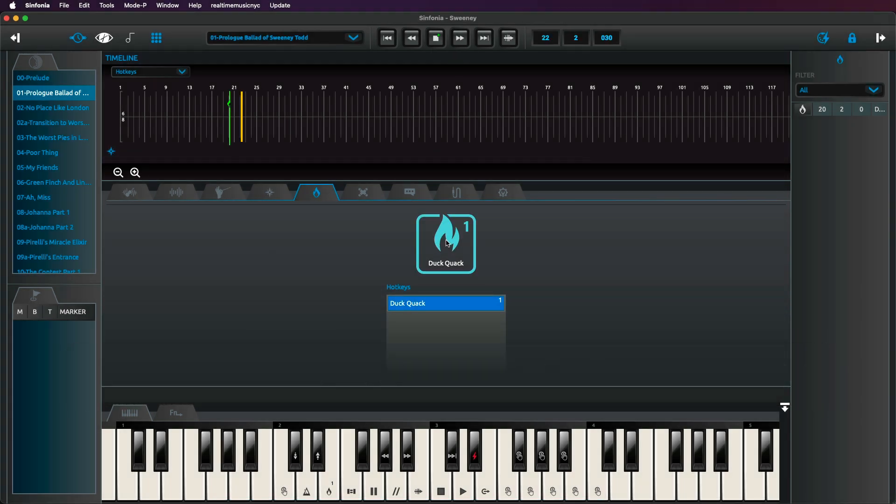
{"action": "left_click", "coordinate": [332, 494]}
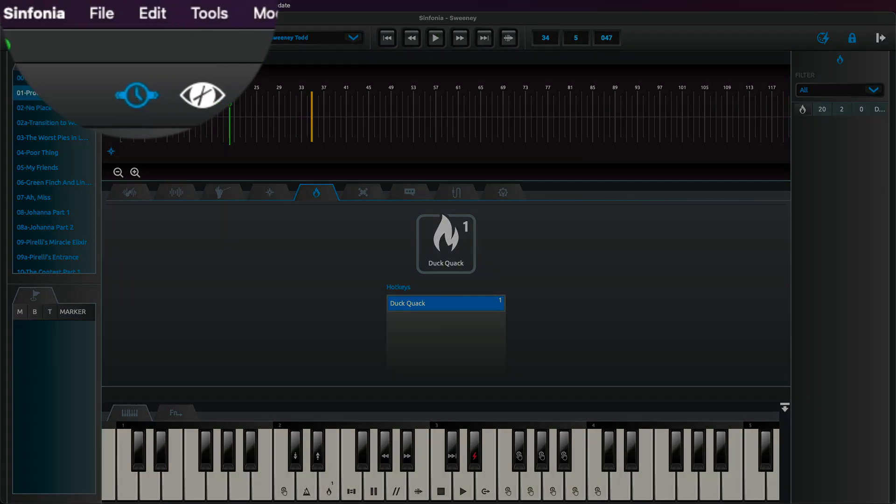
{"action": "left_click", "coordinate": [65, 5]}
{"action": "left_click", "coordinate": [138, 108]}
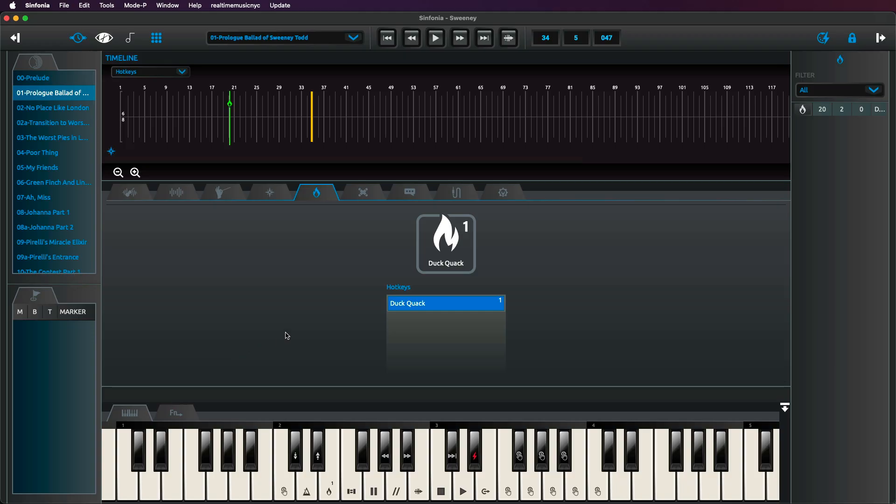
- Advance to the song 02-No Place Like London and compare its hotkeys with the available cues
{"action": "left_click", "coordinate": [484, 40]}
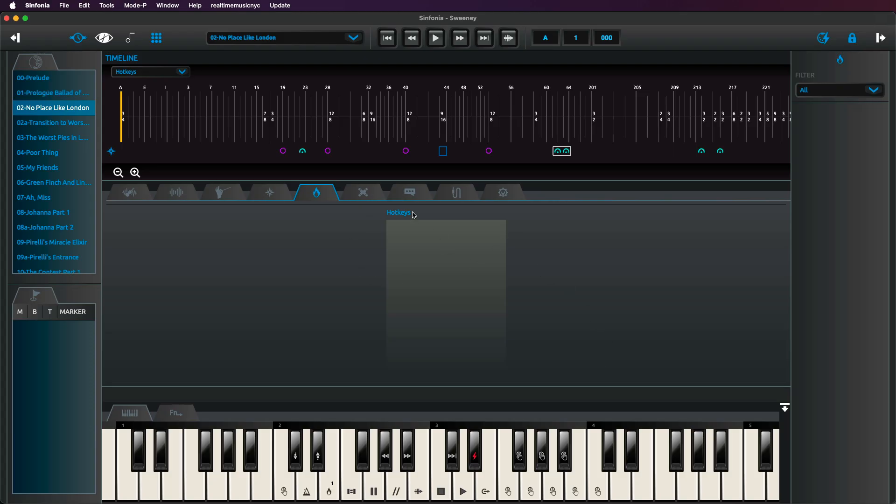
{"action": "left_click", "coordinate": [363, 192]}
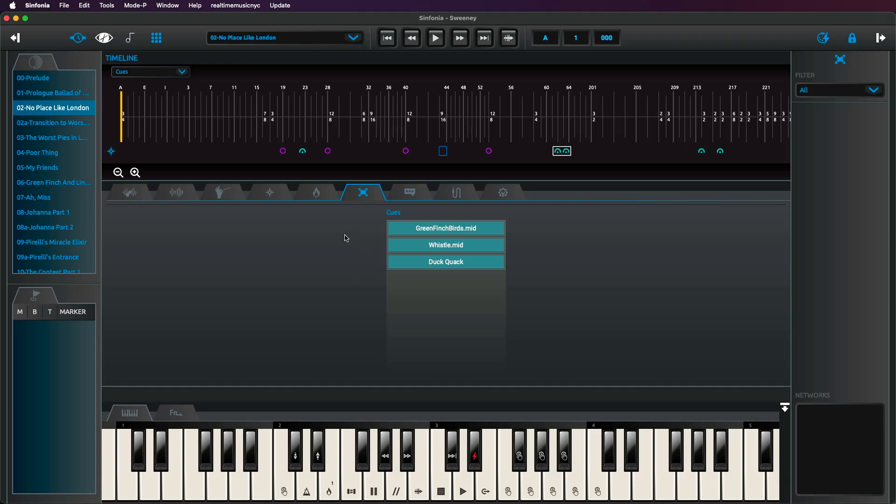
{"action": "left_click", "coordinate": [317, 193]}
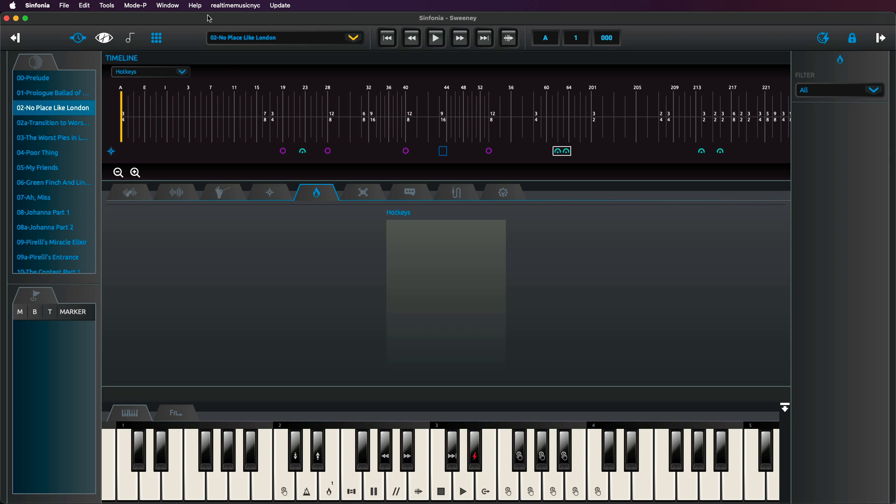
- Return to Edit mode and set up hotkey 1 for this song with type Cue and target Duck Quack
{"action": "left_click", "coordinate": [125, 4]}
{"action": "left_click", "coordinate": [140, 20]}
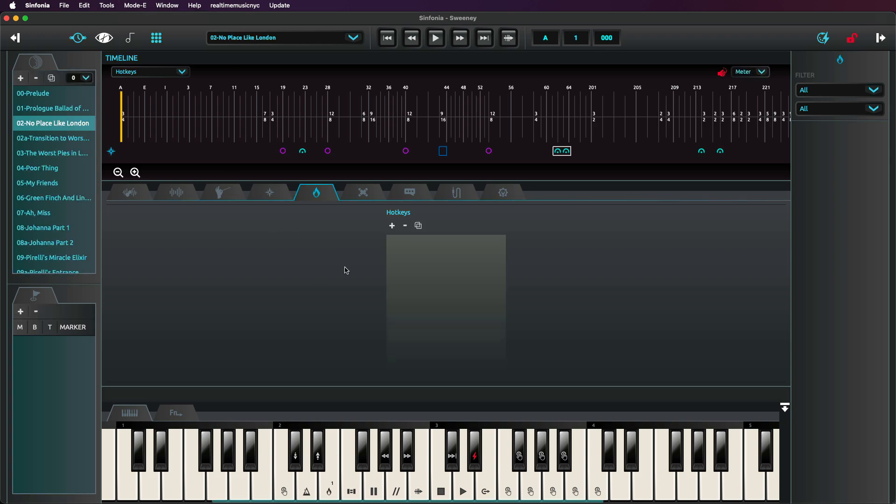
{"action": "left_click", "coordinate": [393, 227]}
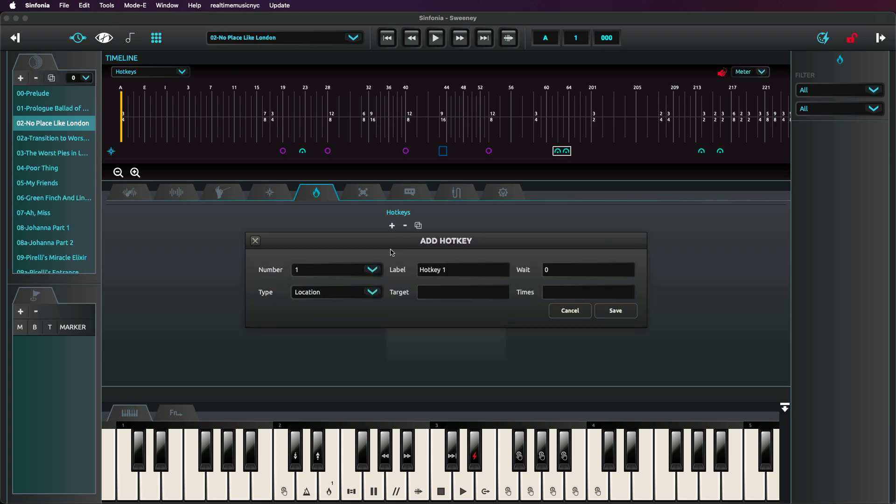
{"action": "left_click", "coordinate": [367, 297]}
{"action": "left_click", "coordinate": [358, 324]}
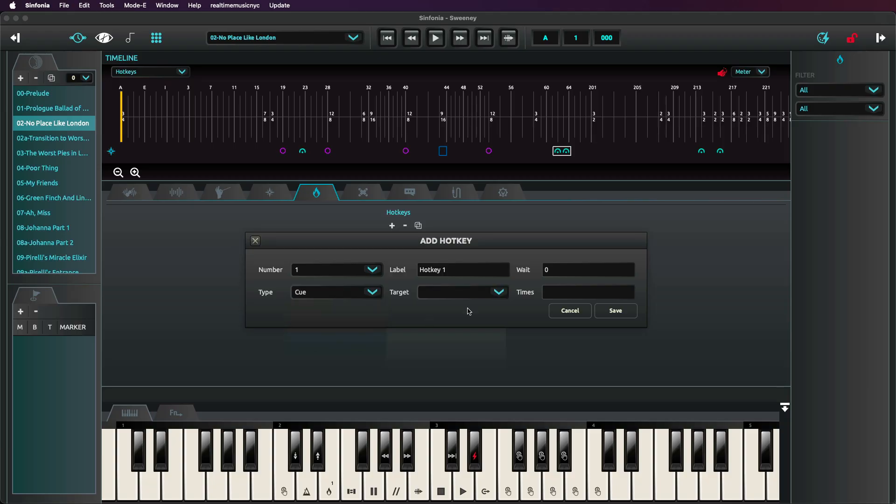
{"action": "left_click", "coordinate": [480, 294]}
{"action": "left_click", "coordinate": [464, 322]}
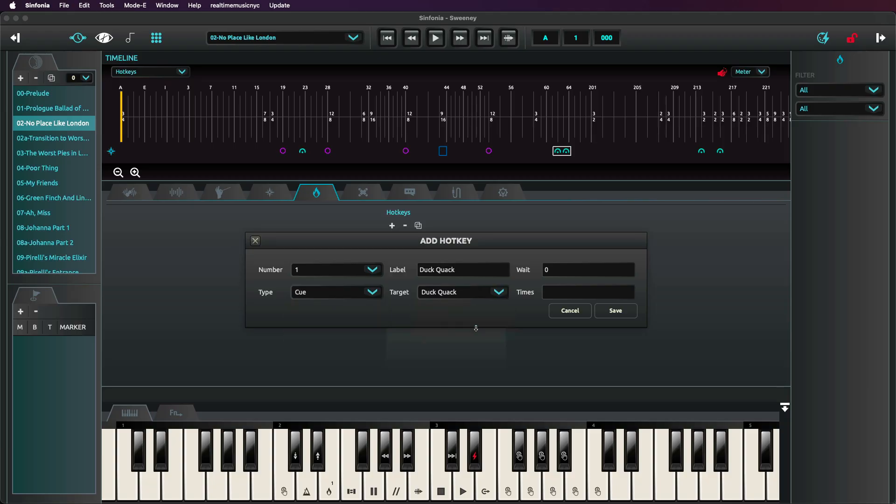